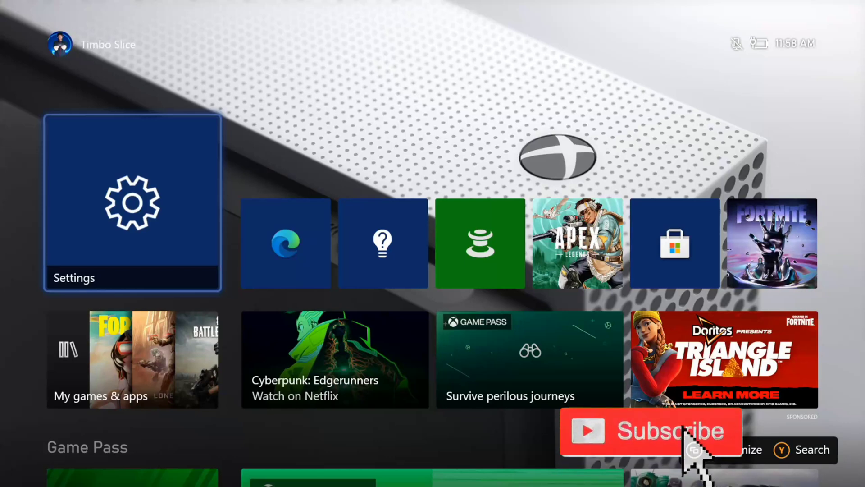
# - Go through Profile & system > Settings > Account to Linked social accounts on the Xbox
pyautogui.press('super')
pyautogui.press('Right')
pyautogui.press('Right')
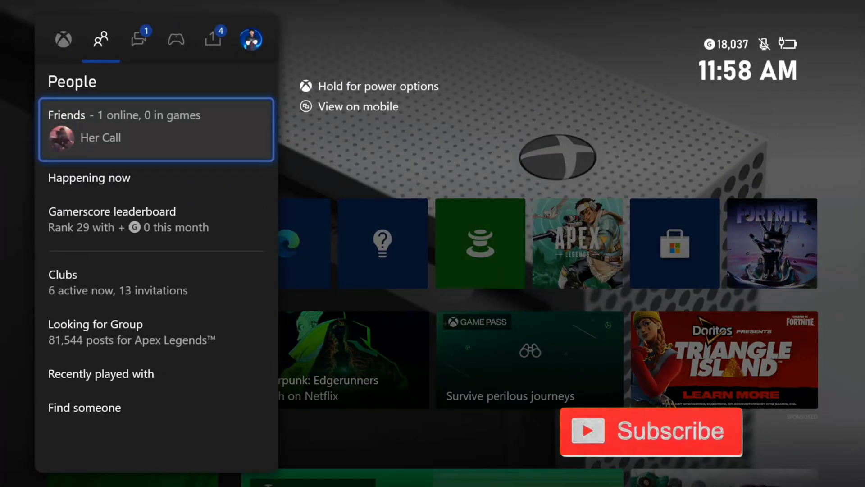
pyautogui.press('Right')
pyautogui.press('Right')
pyautogui.press('Down')
pyautogui.press('Down')
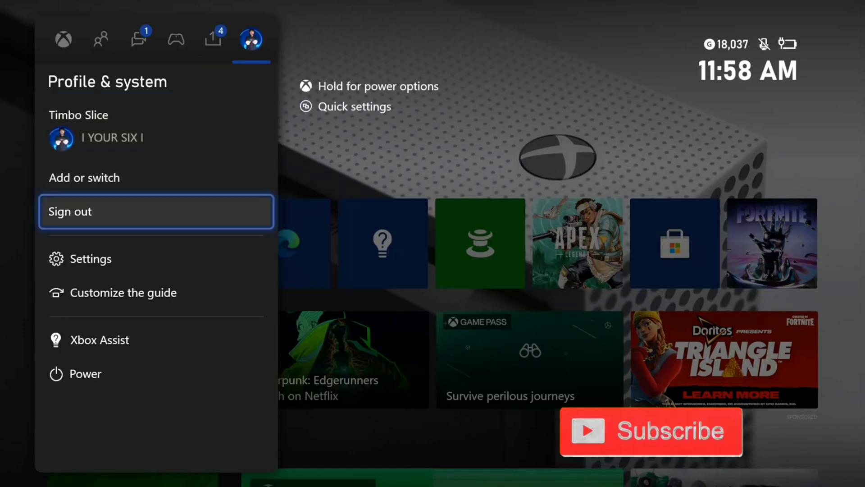
pyautogui.press('Down')
pyautogui.press('Return')
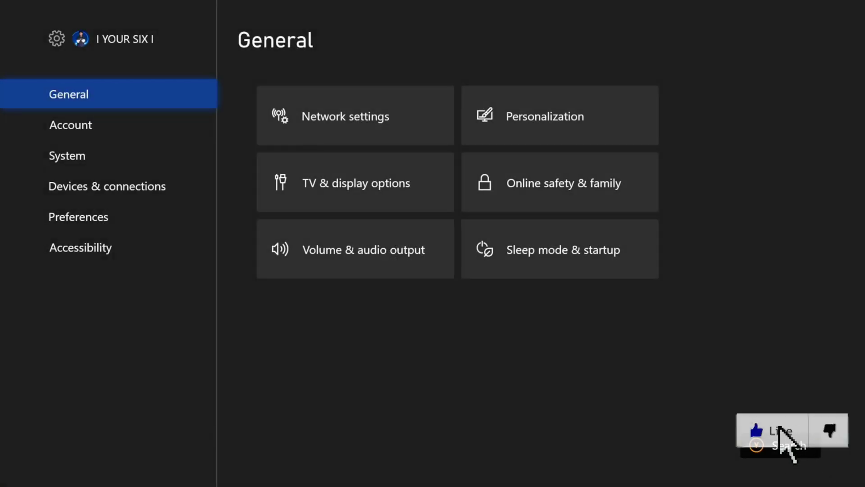
pyautogui.press('Down')
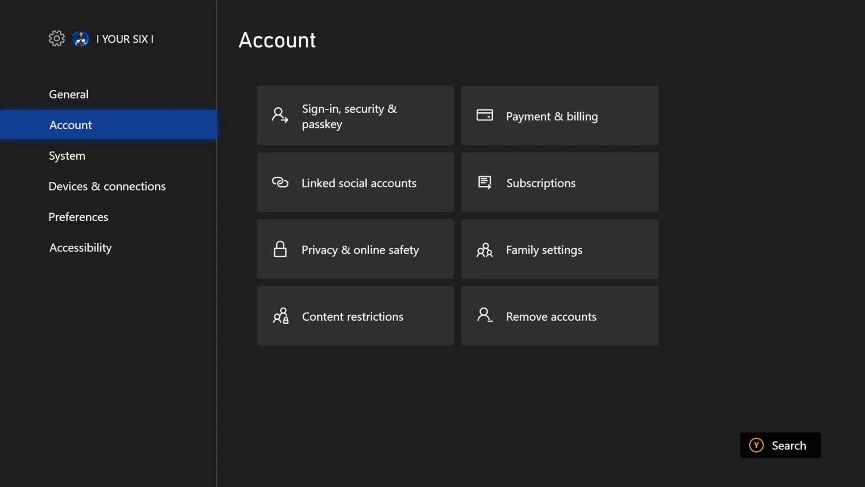
pyautogui.press('Right')
pyautogui.press('Down')
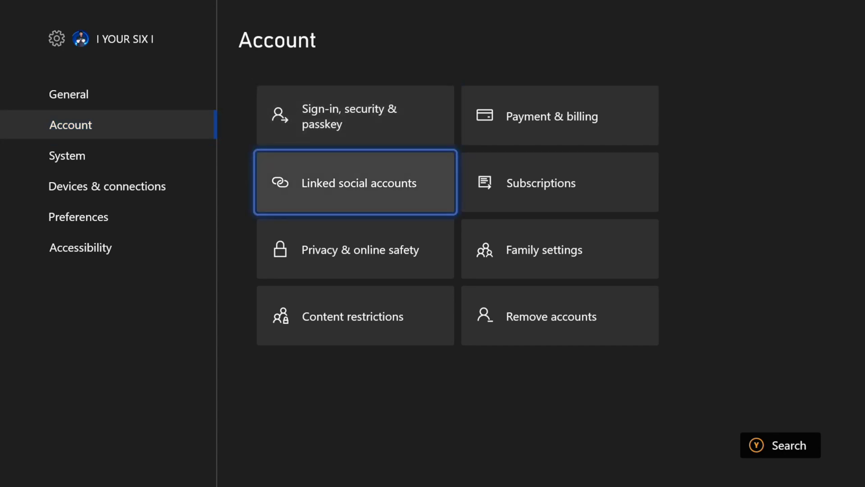
pyautogui.press('Return')
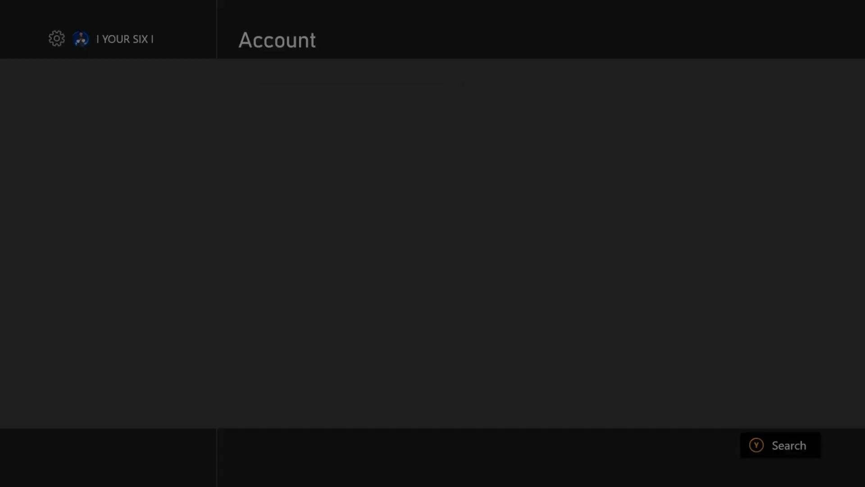
# - Enter the account passkey and select Link for Discord
pyautogui.write('000000')
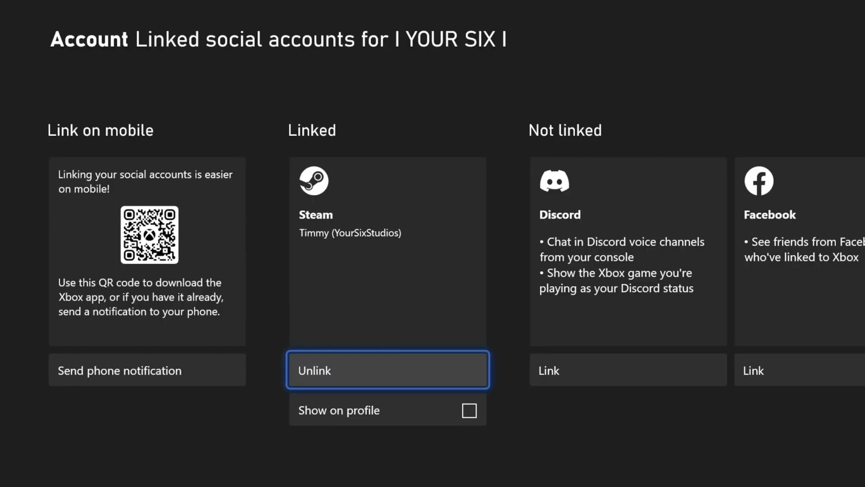
pyautogui.press('Right')
pyautogui.press('Right')
pyautogui.press('Left')
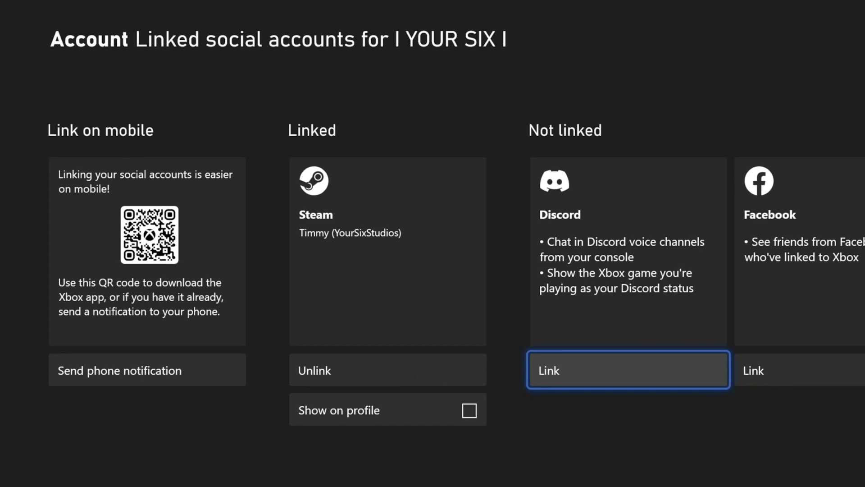
pyautogui.press('Return')
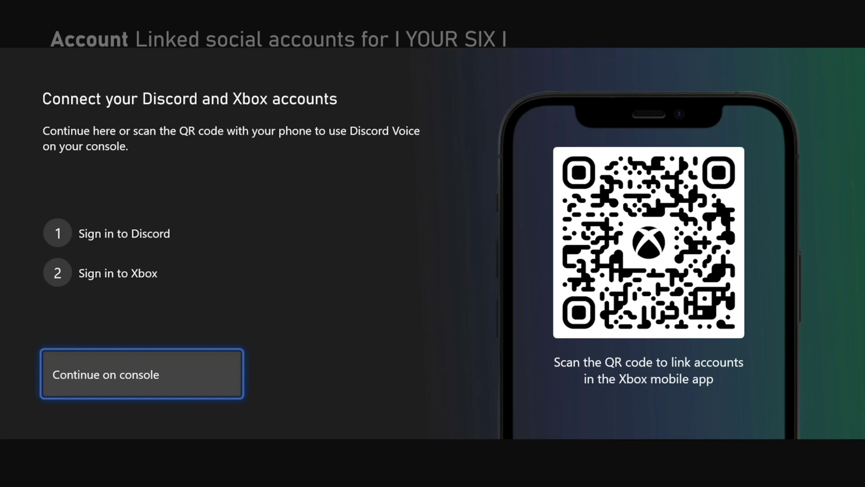
# - Back out of the 'Connect your Discord and Xbox accounts' page
pyautogui.press('Escape')
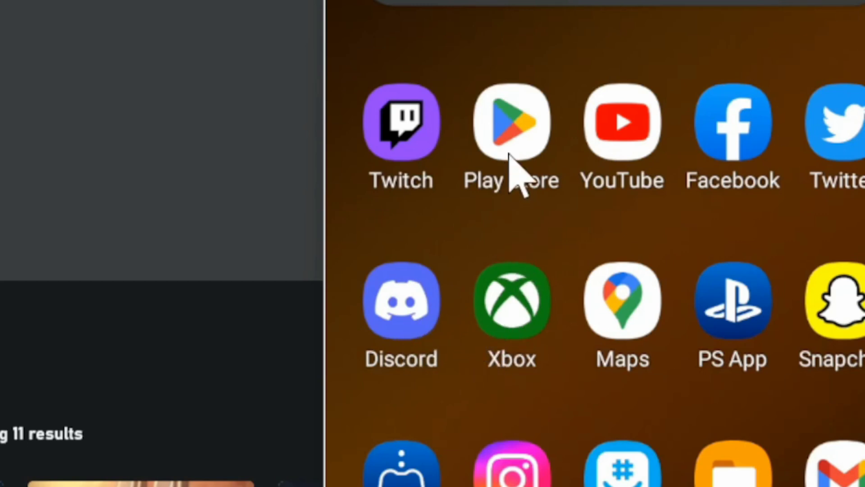
# - Search the Play Store for 'xbox', then 'dis', to verify both apps show as installed
pyautogui.click(529, 115)
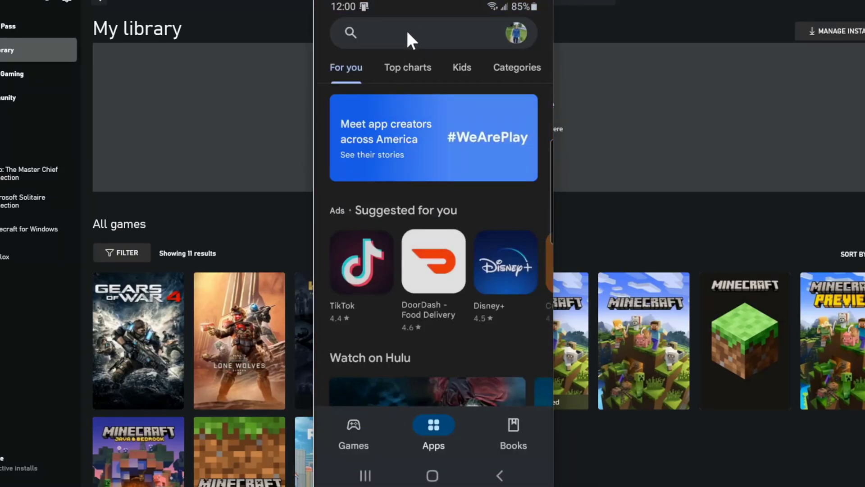
pyautogui.click(404, 31)
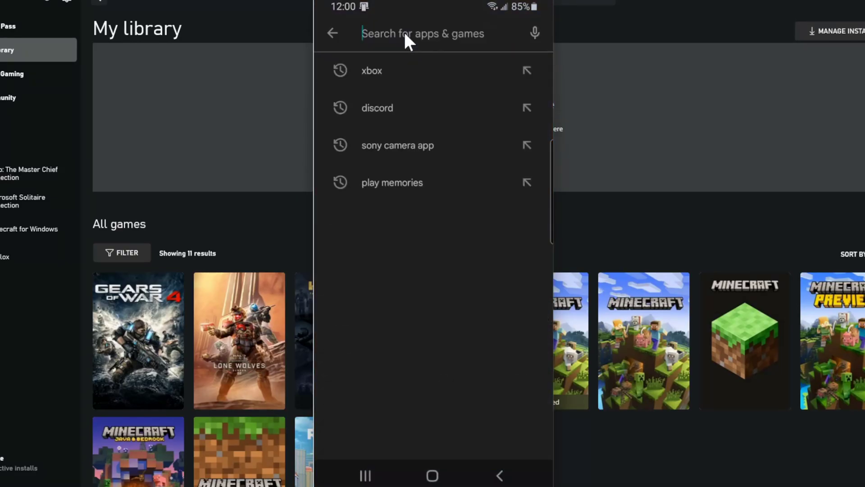
pyautogui.click(388, 80)
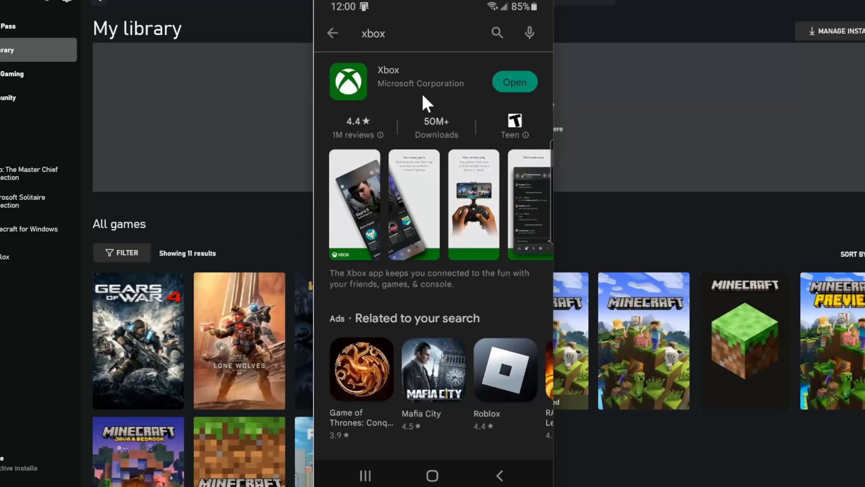
pyautogui.click(404, 43)
pyautogui.press('BackSpace')
pyautogui.press('BackSpace')
pyautogui.press('BackSpace')
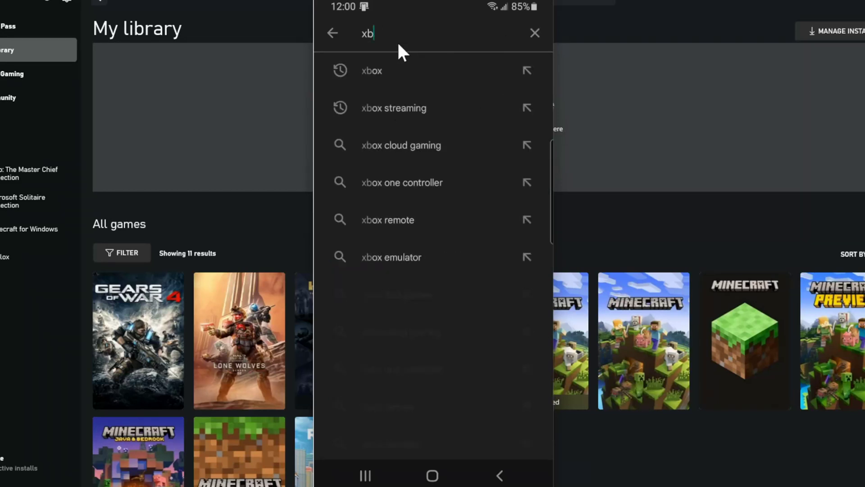
pyautogui.write('dis')
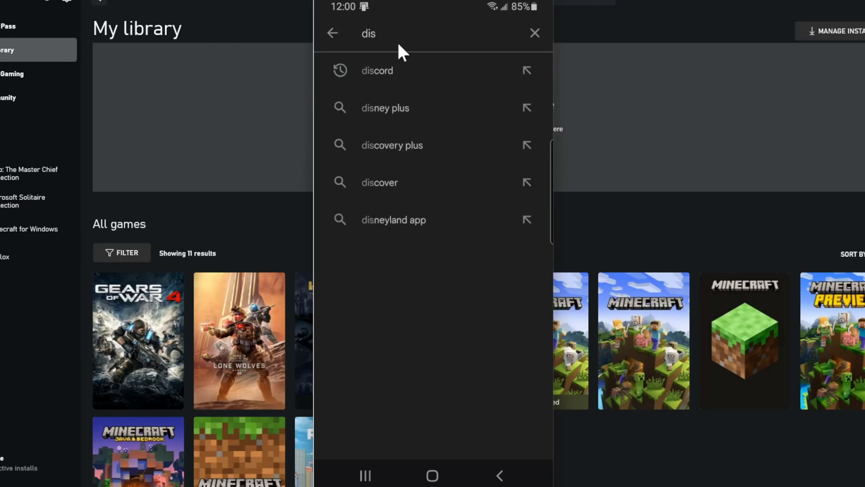
pyautogui.click(418, 69)
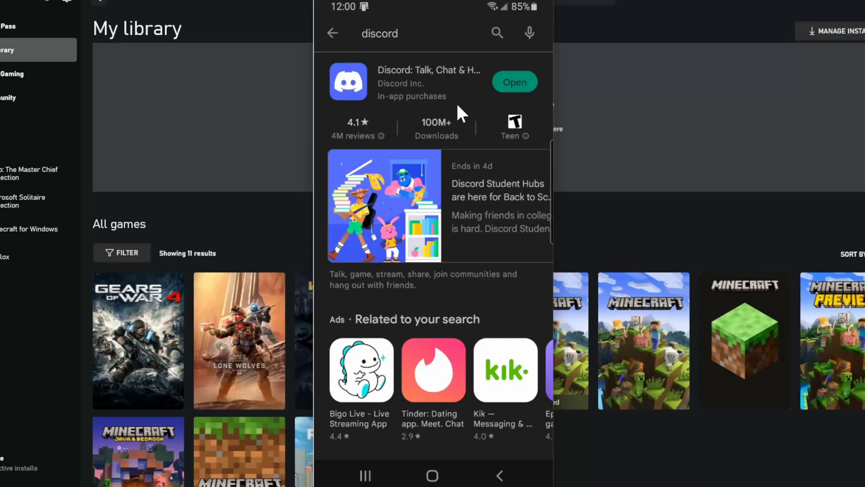
# - Launch Discord and view Connections, listing the PlayStation, Skype, Steam, Twitch and Twitter links
pyautogui.click(432, 475)
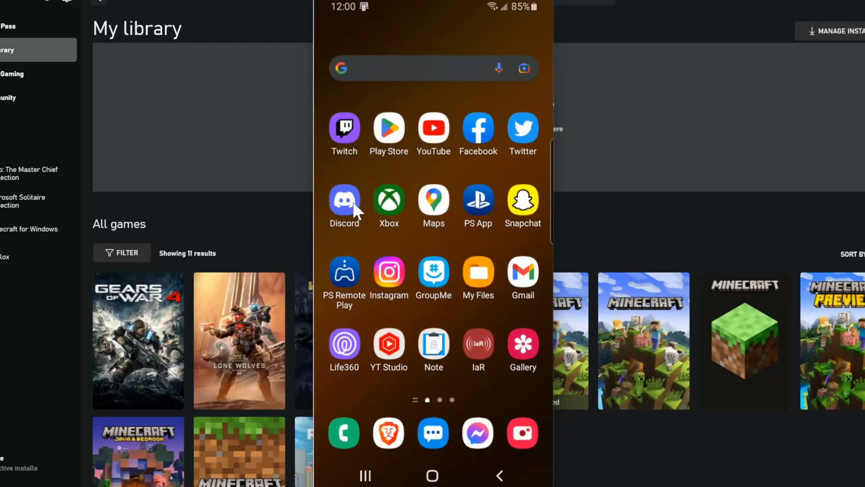
pyautogui.click(353, 201)
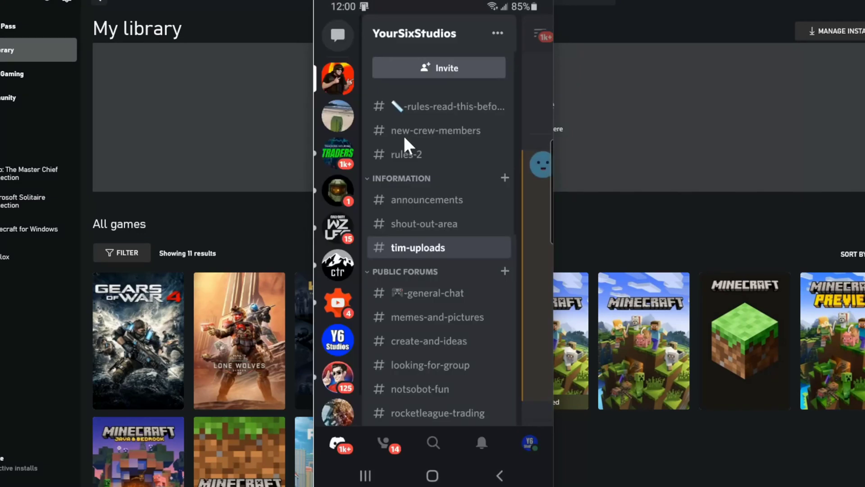
pyautogui.click(527, 444)
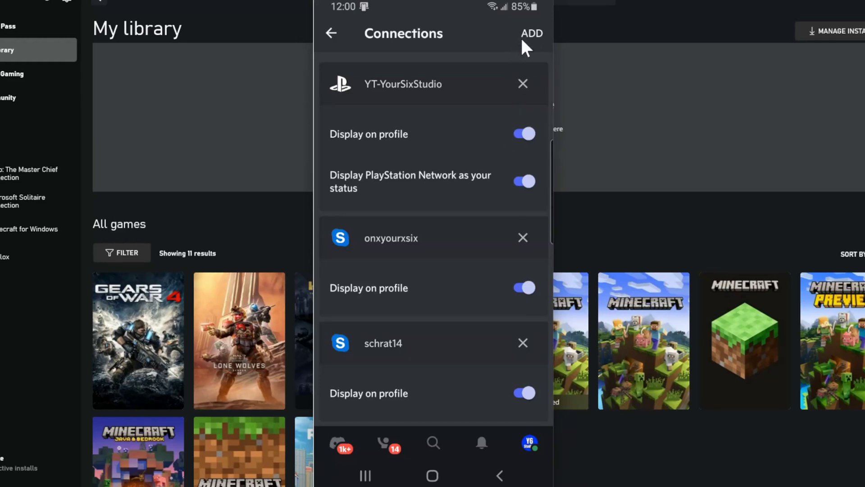
pyautogui.scroll(-5, 479, 228)
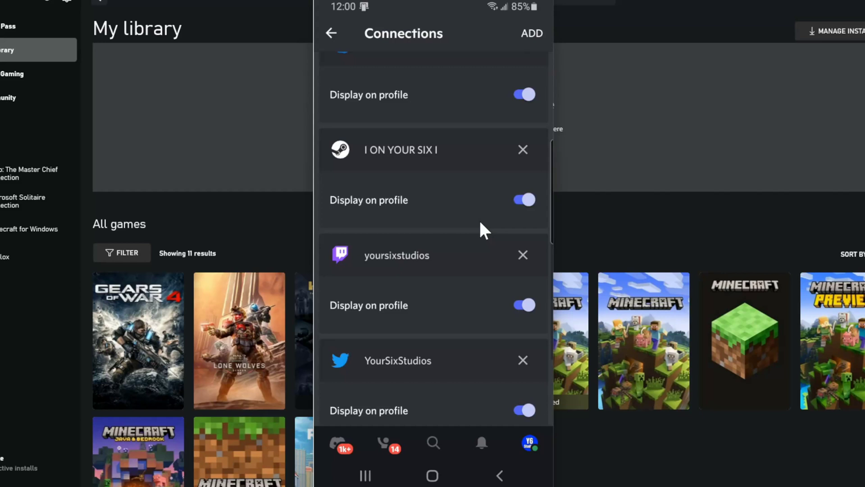
pyautogui.scroll(-3, 479, 225)
pyautogui.scroll(8, 478, 230)
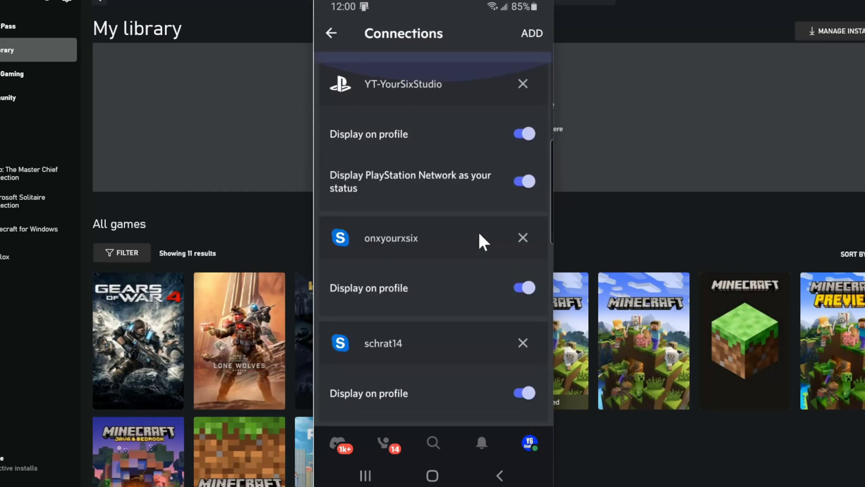
# - Add an Xbox connection in Discord and sign in with Xbox to reach the permissions page
pyautogui.click(525, 35)
pyautogui.scroll(-3, 431, 275)
pyautogui.scroll(-1, 430, 276)
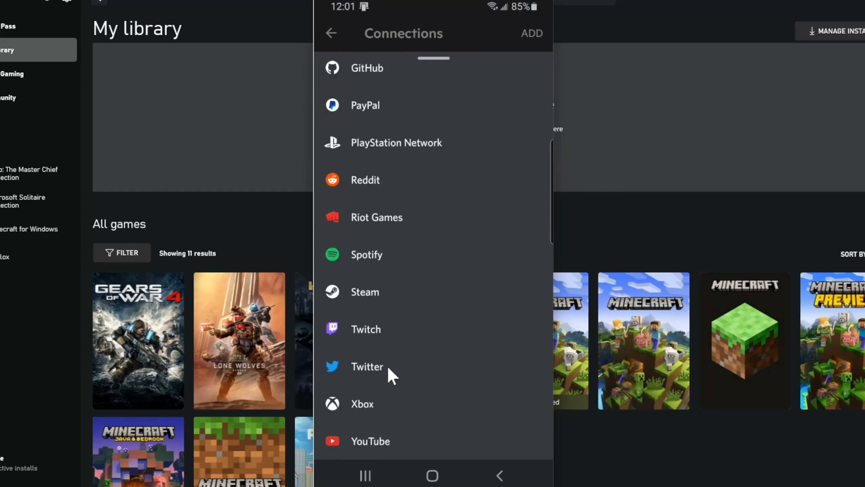
pyautogui.click(361, 403)
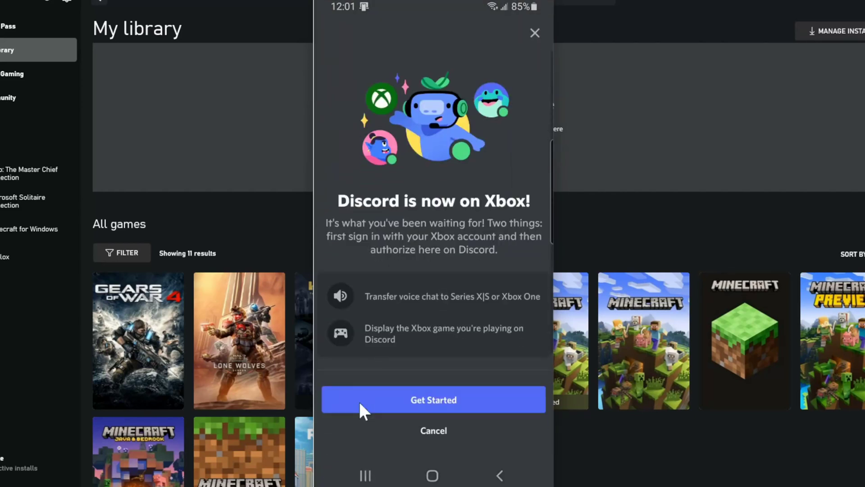
pyautogui.click(435, 401)
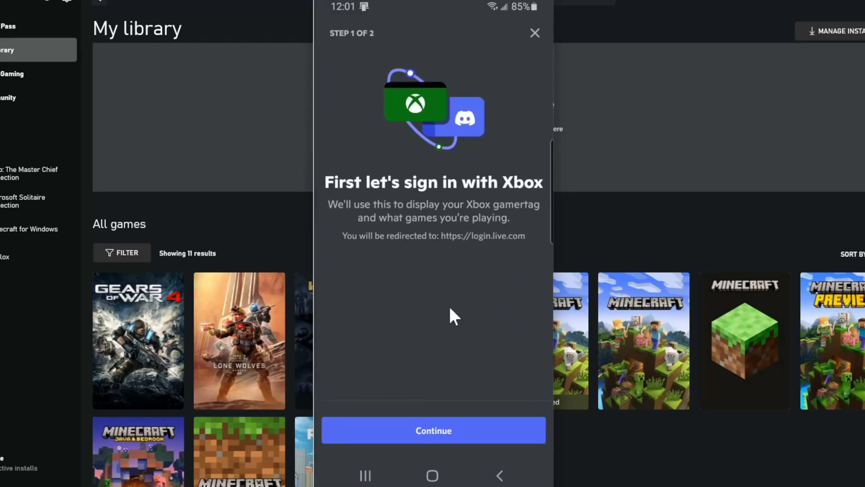
pyautogui.click(419, 432)
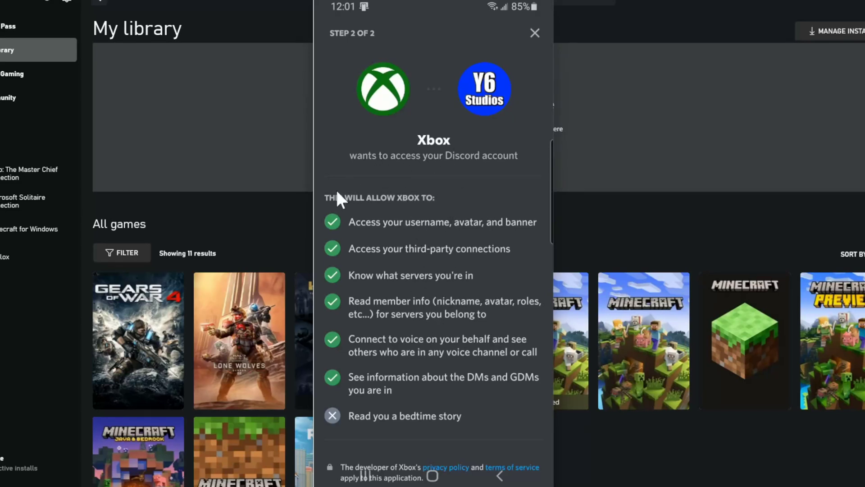
pyautogui.scroll(-2, 418, 222)
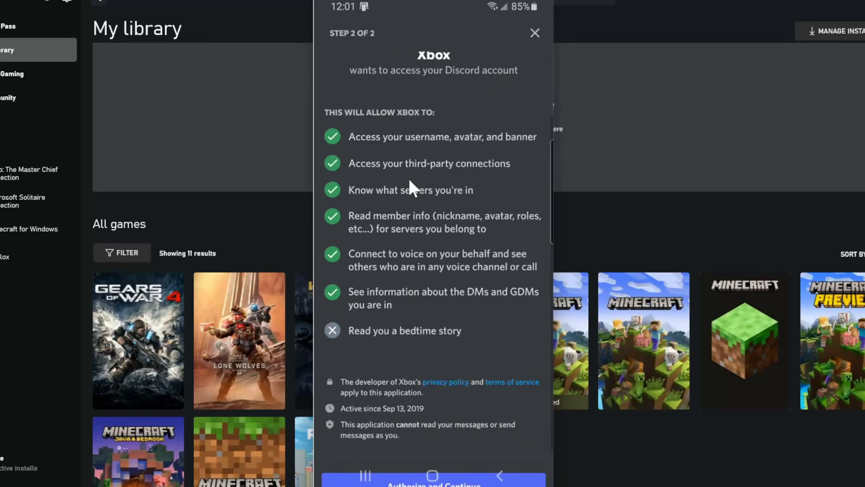
pyautogui.scroll(-2, 396, 171)
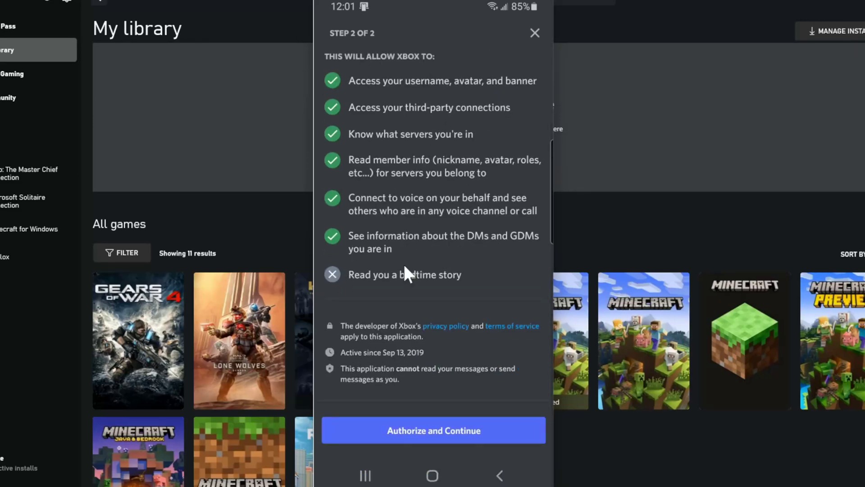
# - Authorize Xbox, confirm the Xbox app is installed, and finish the Discord setup
pyautogui.click(392, 430)
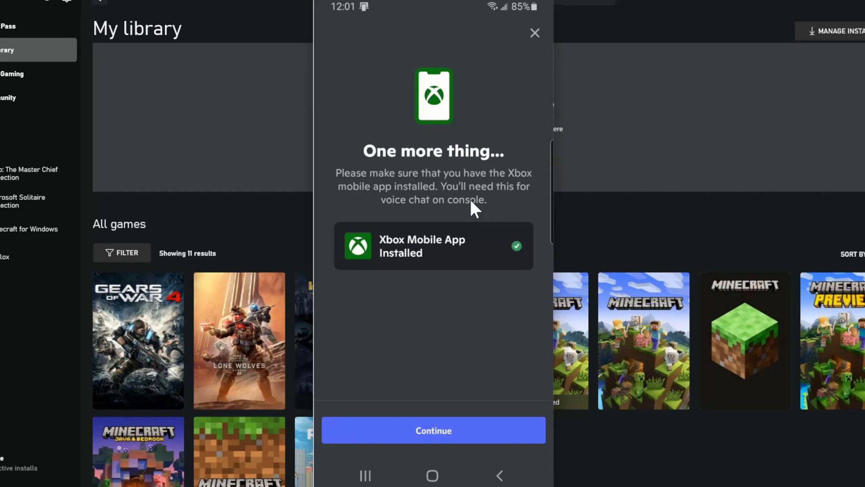
pyautogui.click(448, 432)
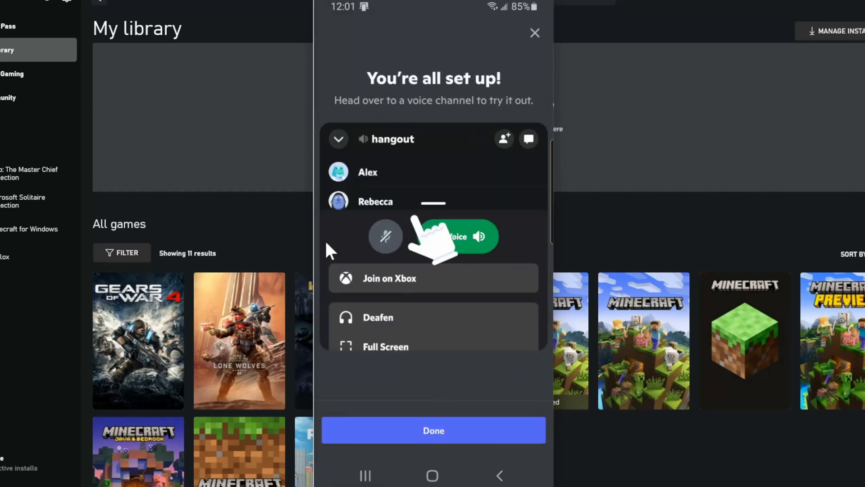
pyautogui.click(405, 425)
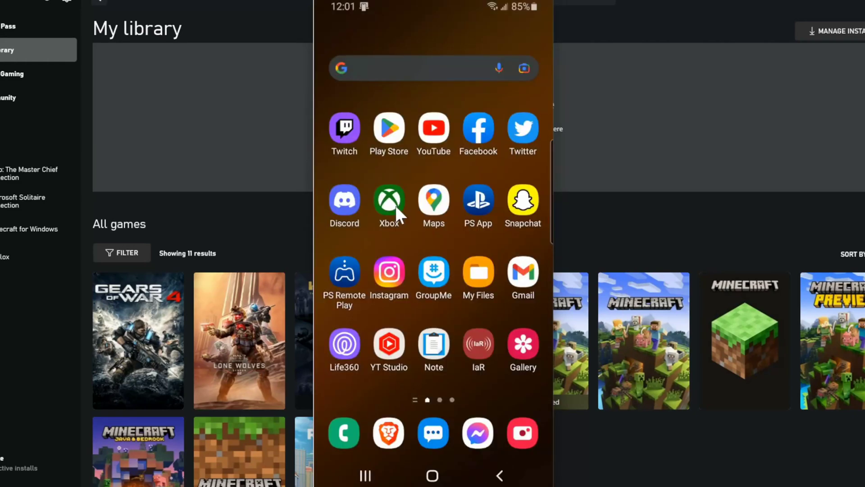
# - Dismiss the Xbox app's XBOX Channel success message and return to the phone home screen
pyautogui.click(396, 205)
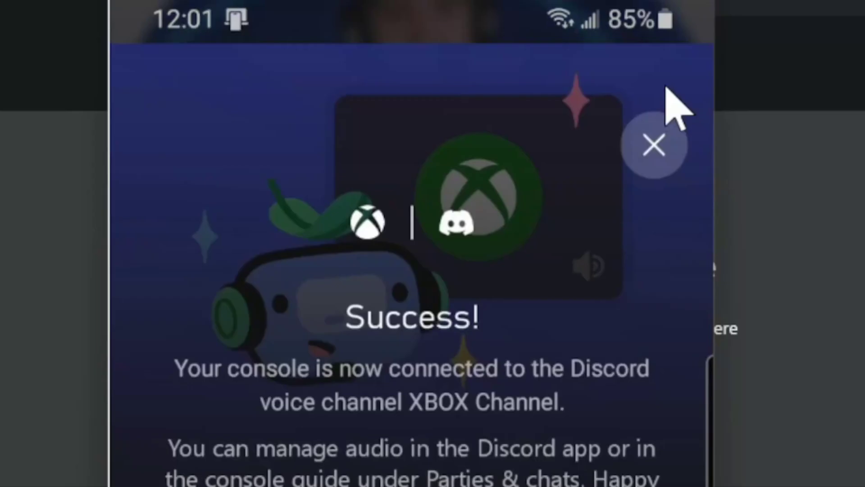
pyautogui.click(531, 37)
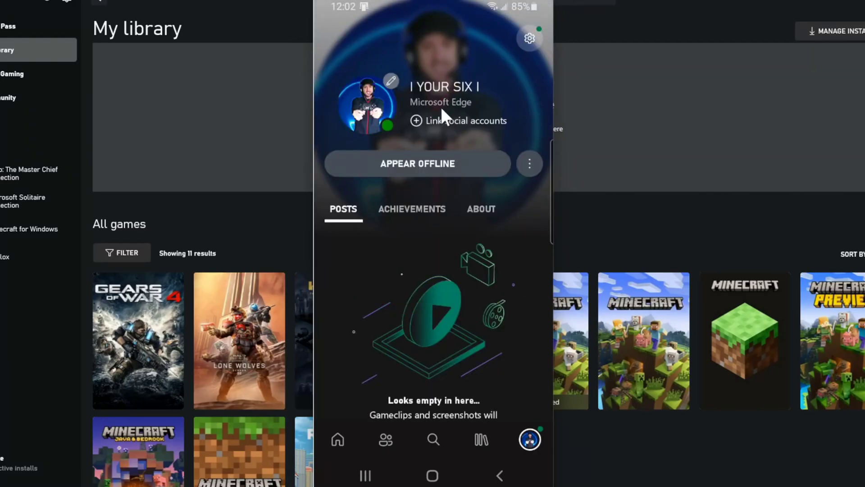
pyautogui.click(342, 439)
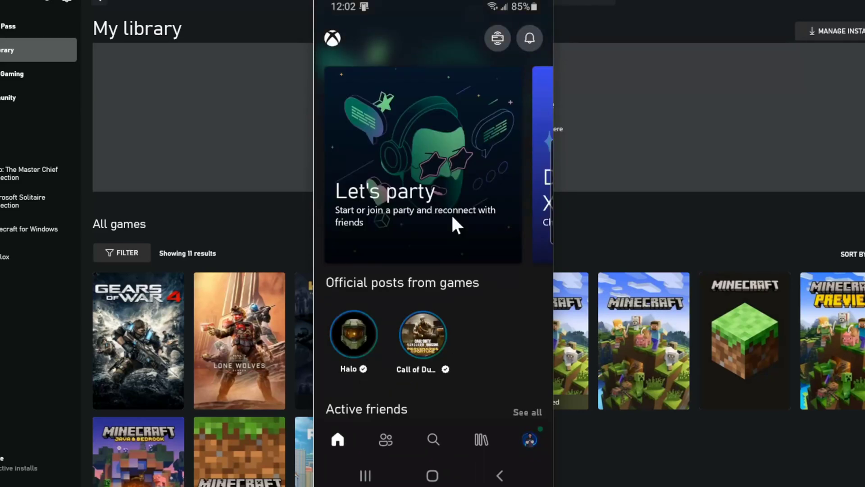
pyautogui.click(432, 476)
# - Reopen Discord and open the XBOX Channel voice channel on the YourSixStudios server
pyautogui.click(352, 205)
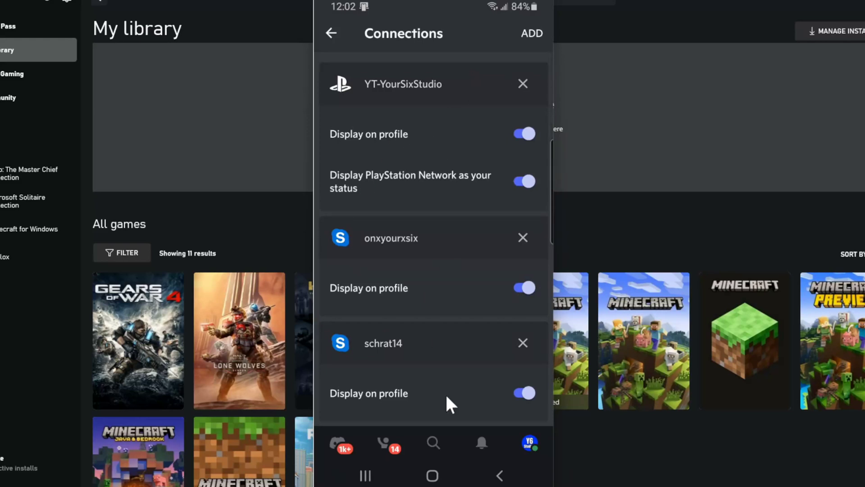
pyautogui.click(494, 473)
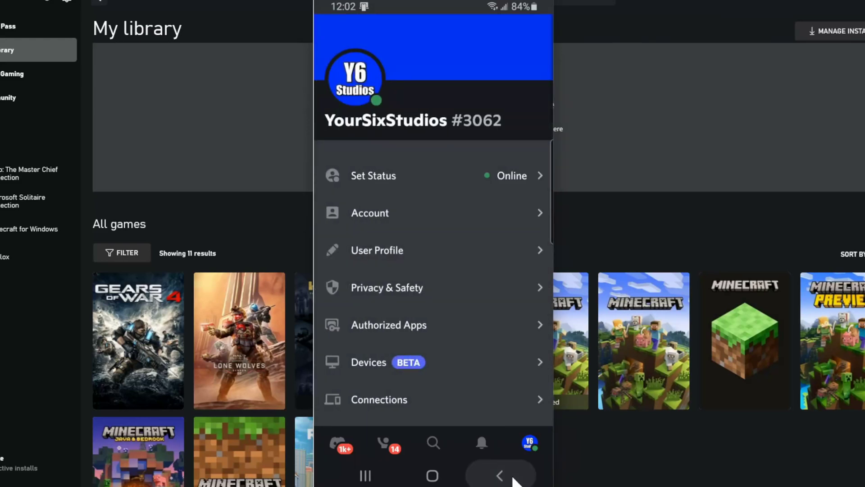
pyautogui.click(514, 481)
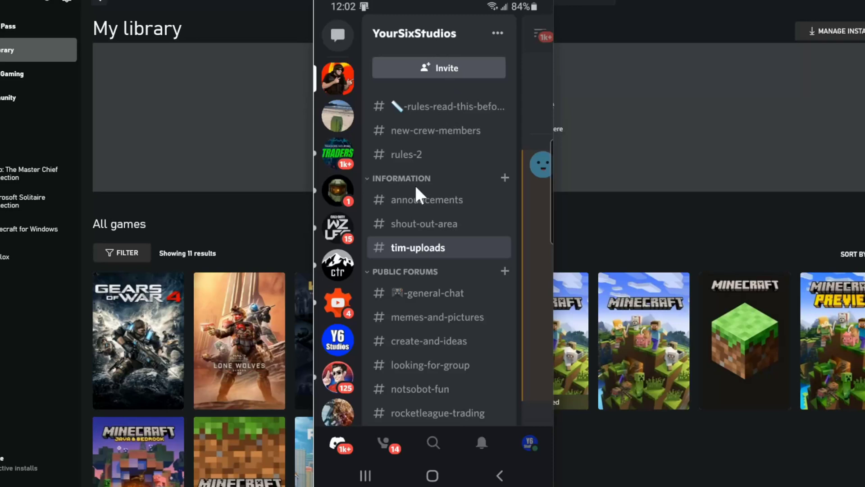
pyautogui.scroll(-10, 415, 194)
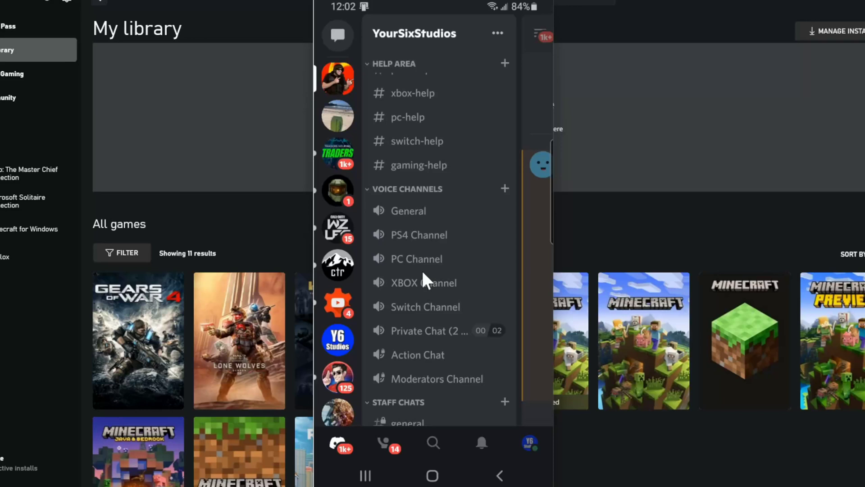
pyautogui.click(422, 283)
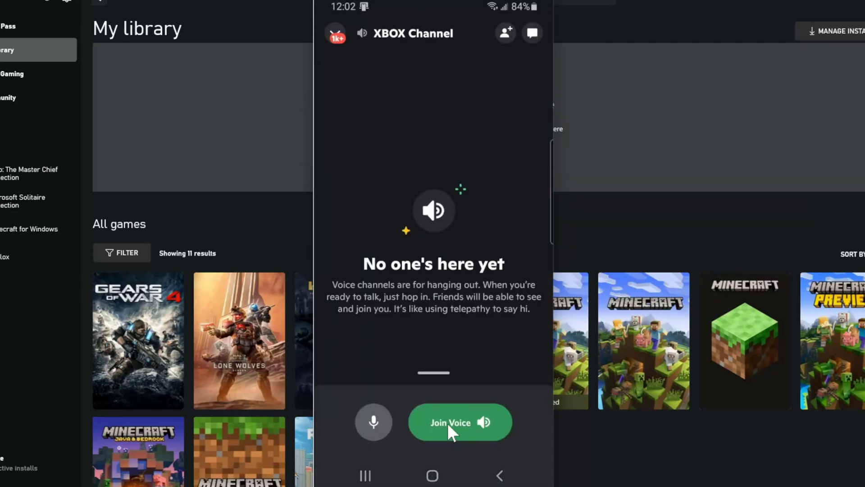
# - Join XBOX Channel voice and request Transfer to Xbox for the XBOXONE console
pyautogui.click(447, 423)
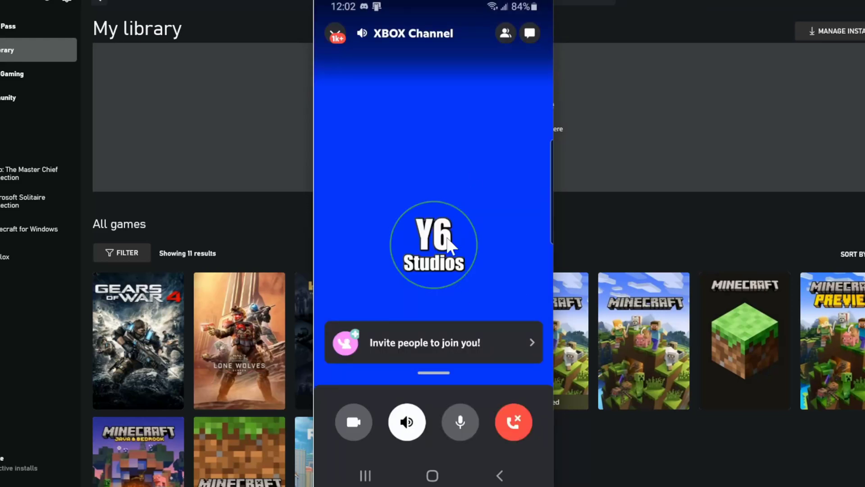
pyautogui.moveTo(429, 385)
pyautogui.mouseDown()
pyautogui.moveTo(440, 381)
pyautogui.moveTo(442, 112)
pyautogui.mouseUp()
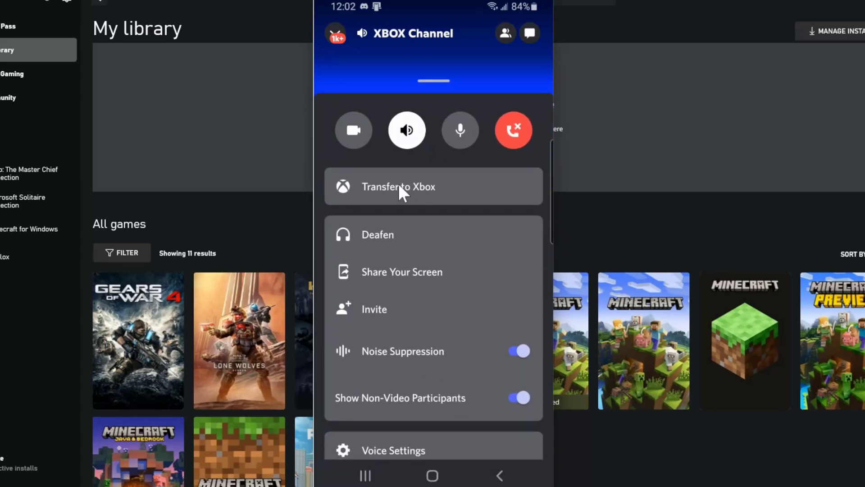
pyautogui.click(376, 186)
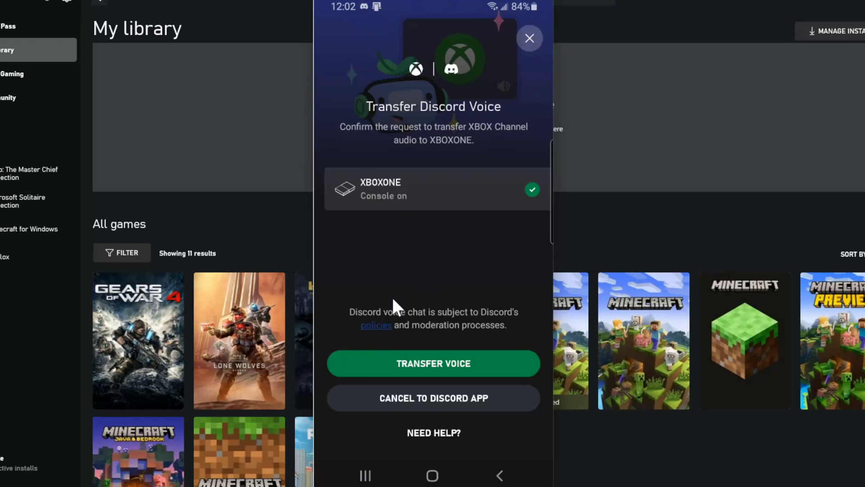
pyautogui.moveTo(405, 5); pyautogui.dragTo(406, 113)
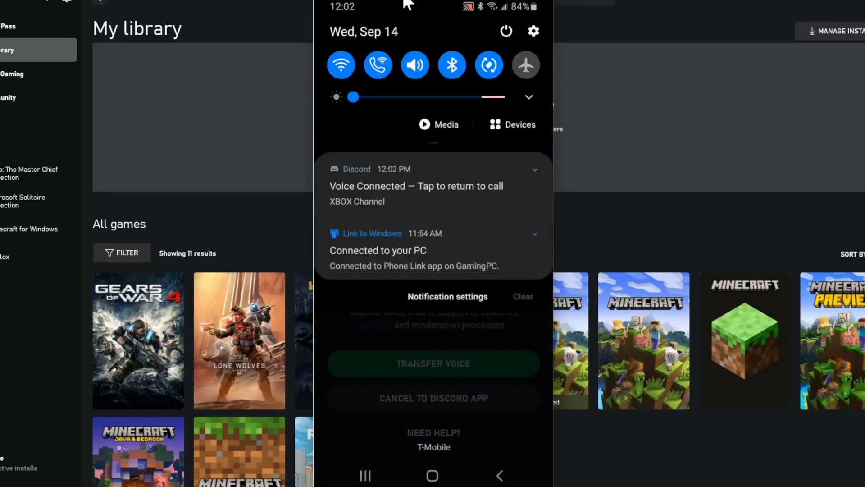
pyautogui.click(342, 64)
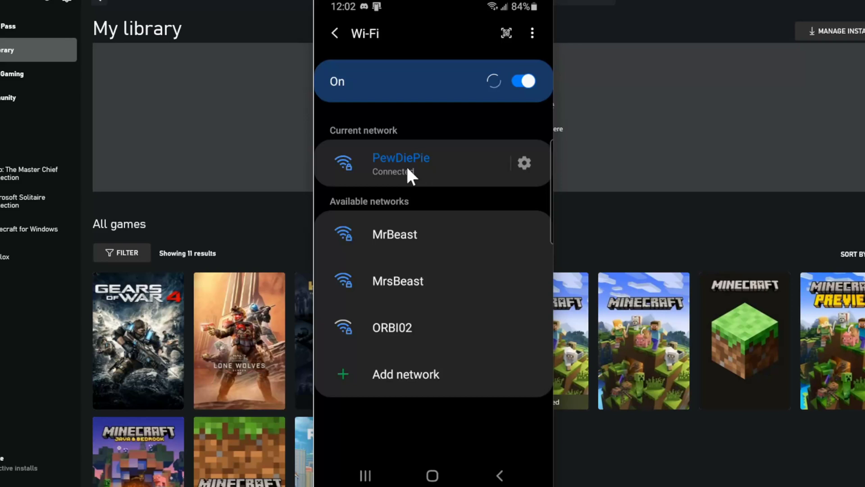
pyautogui.click(498, 476)
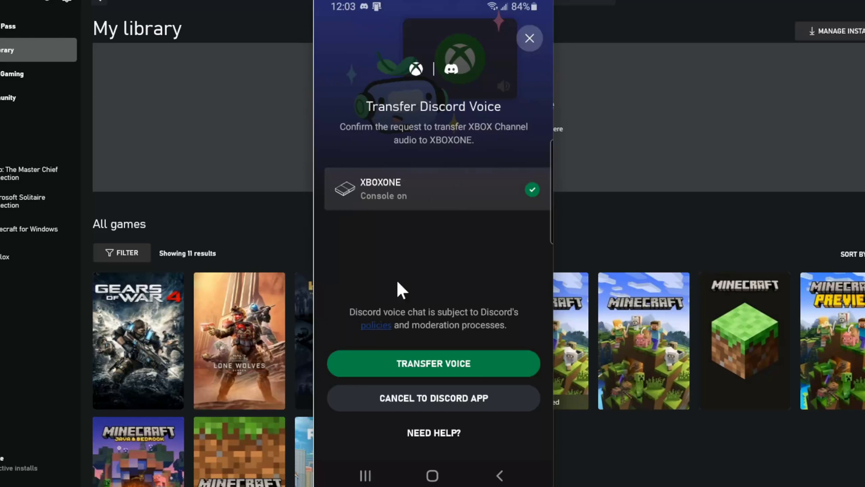
# - Confirm the voice transfer to XBOXONE and keep the party overlay at the top-left position
pyautogui.click(457, 364)
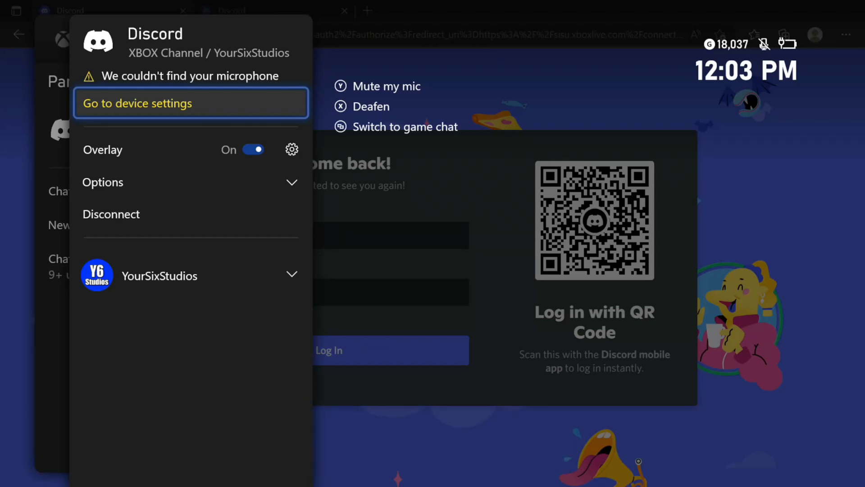
pyautogui.click(174, 149)
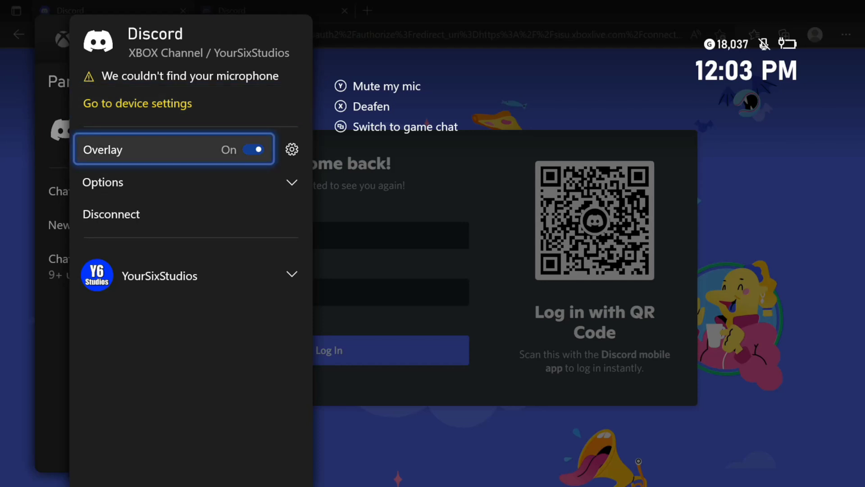
pyautogui.press('Right')
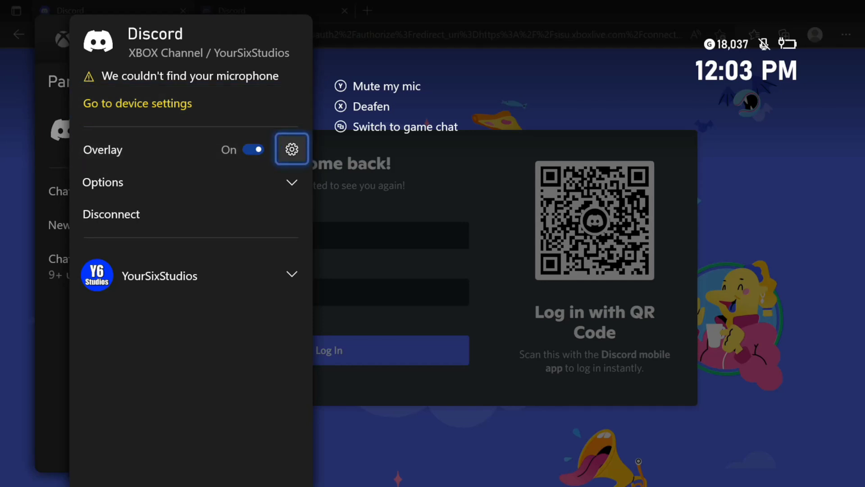
pyautogui.press('Return')
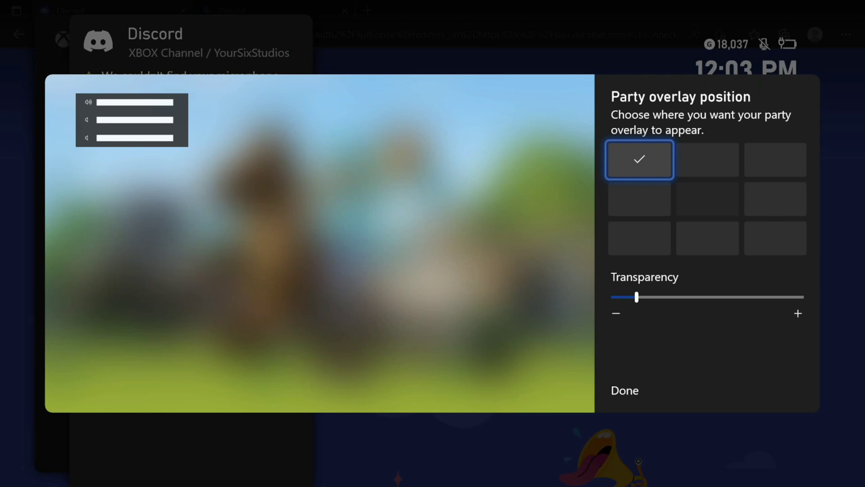
pyautogui.press('Down')
pyautogui.press('Down')
pyautogui.press('Down')
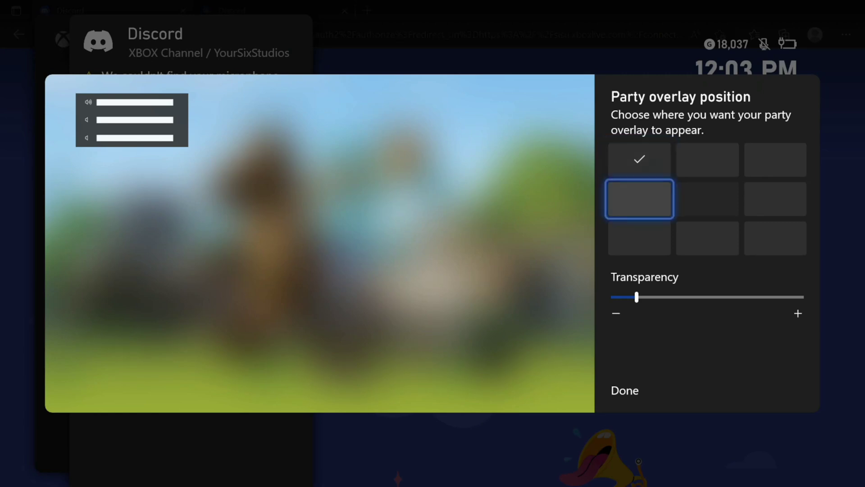
pyautogui.press('Down')
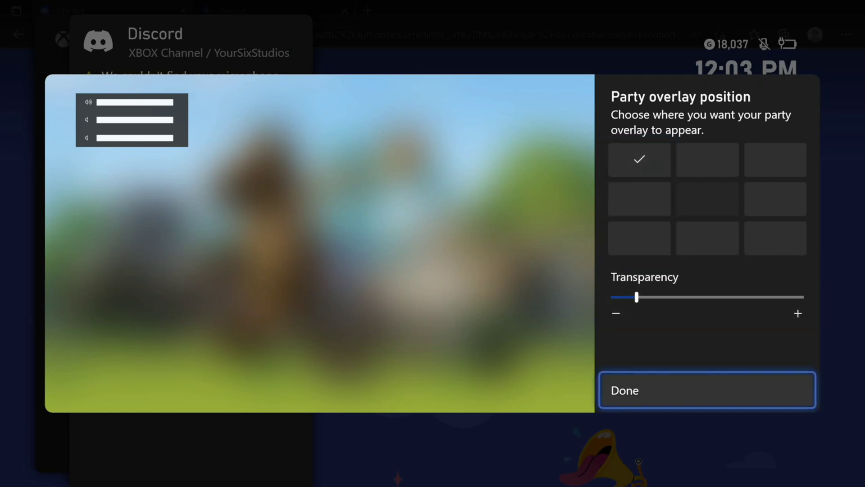
pyautogui.press('Return')
pyautogui.press('Down')
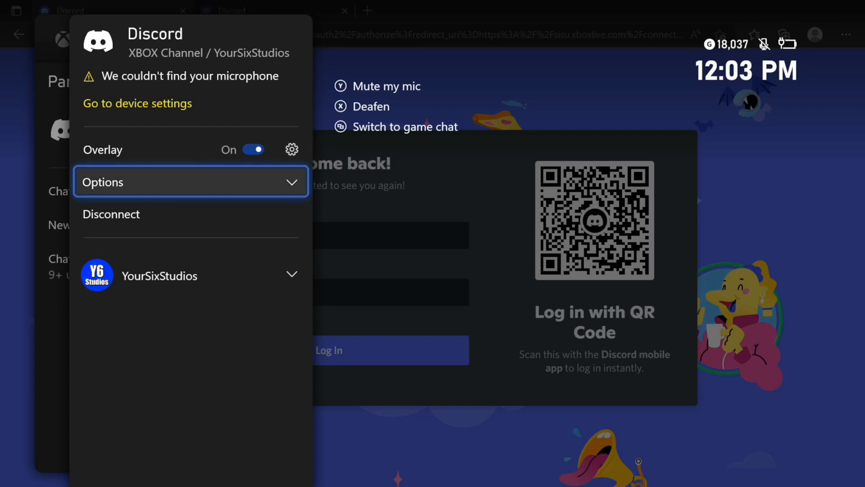
pyautogui.press('Return')
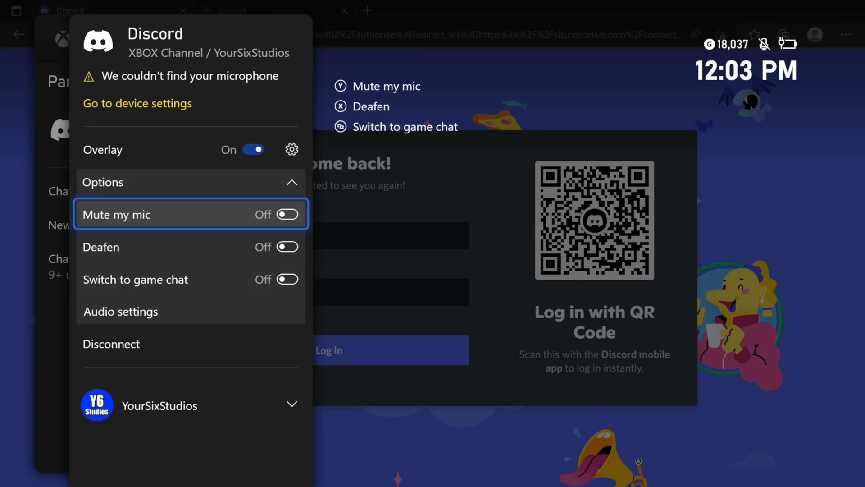
pyautogui.press('Down')
pyautogui.press('Down')
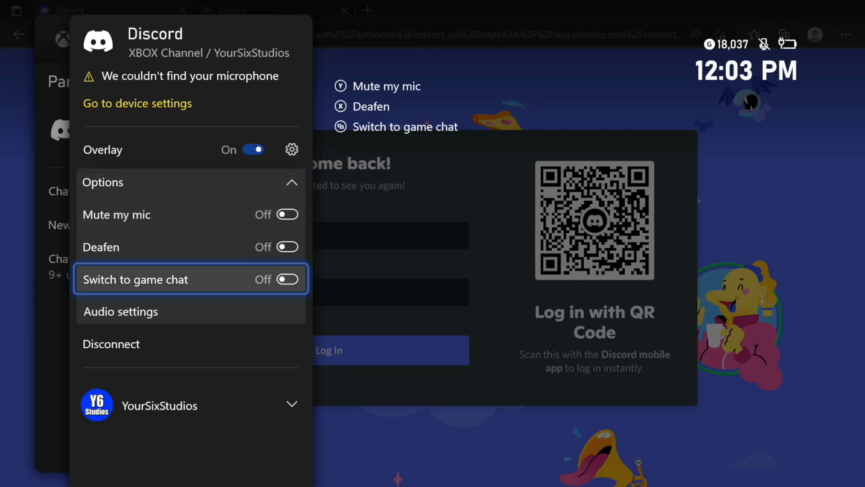
pyautogui.press('Down')
pyautogui.press('Return')
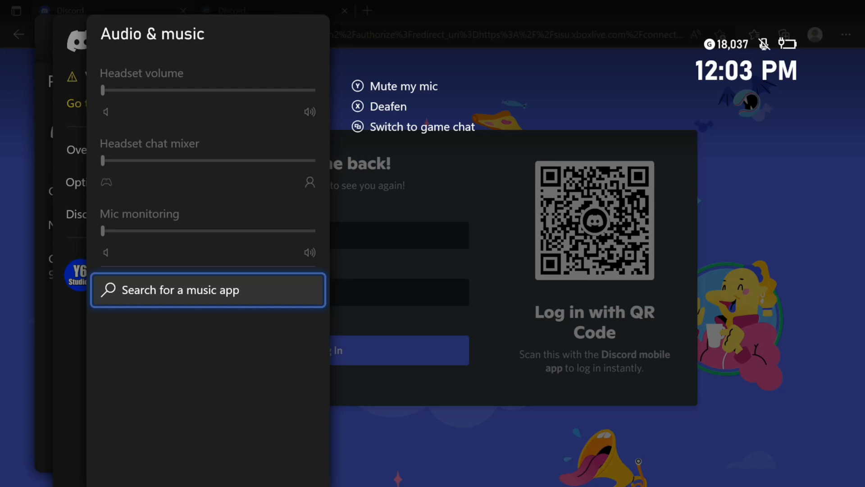
pyautogui.press('Escape')
pyautogui.press('Down')
pyautogui.press('Down')
pyautogui.press('Down')
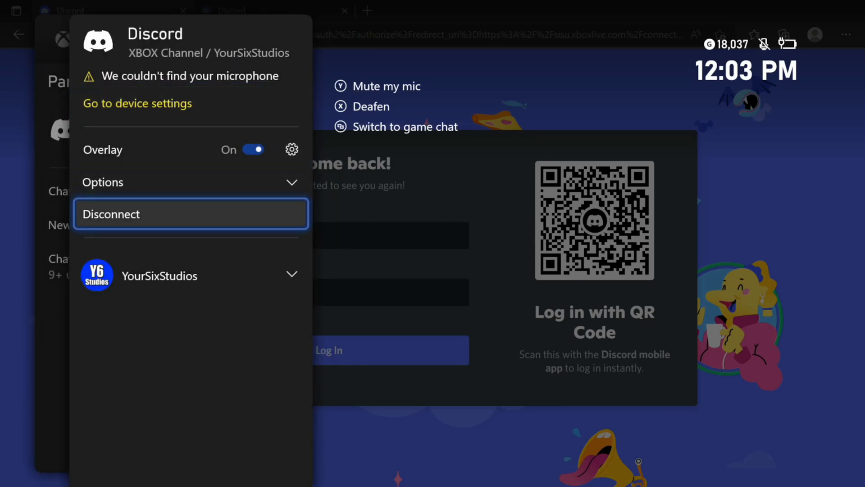
# - Expand the channel member's row to check Mute, collapse it, and close the Discord panel
pyautogui.press('Down')
pyautogui.press('Return')
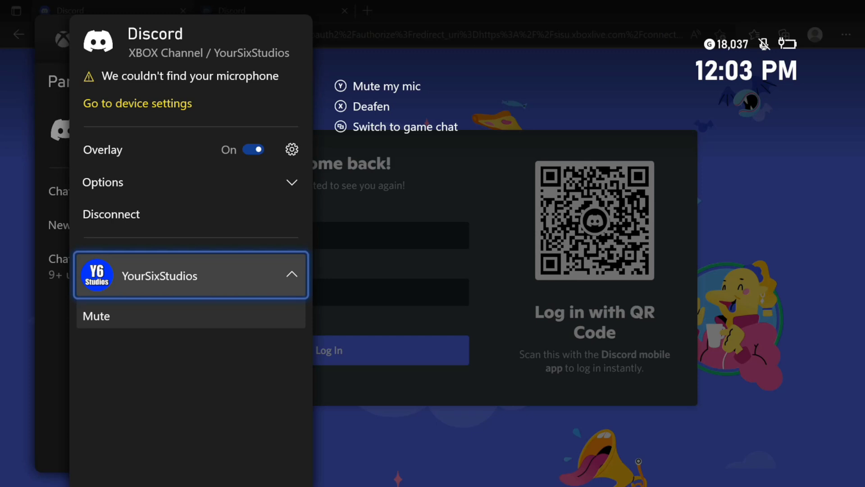
pyautogui.press('Down')
pyautogui.press('Up')
pyautogui.press('Down')
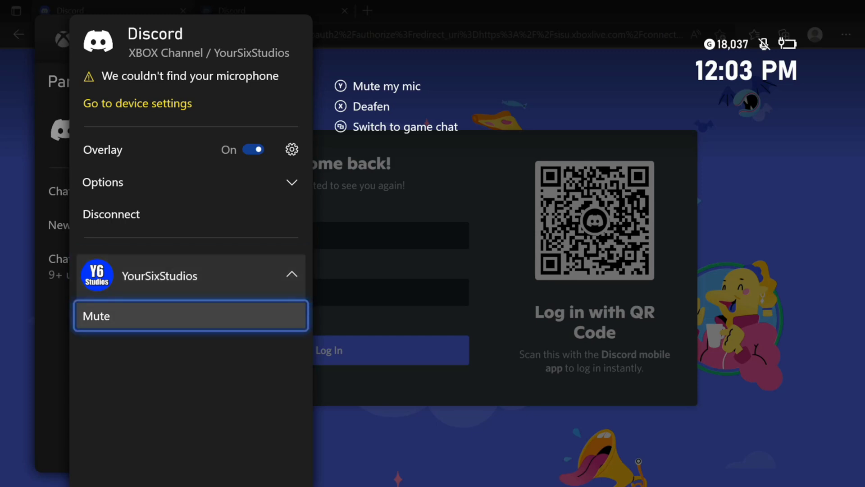
pyautogui.press('Up')
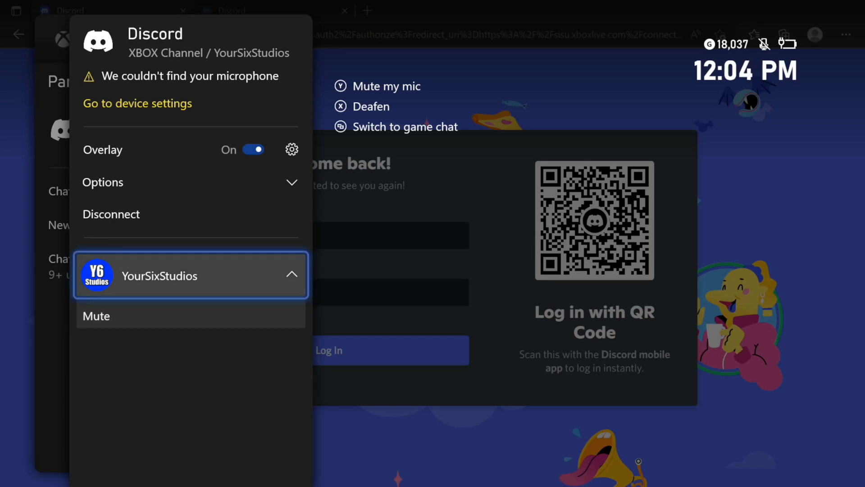
pyautogui.press('Return')
pyautogui.press('Escape')
pyautogui.press('Escape')
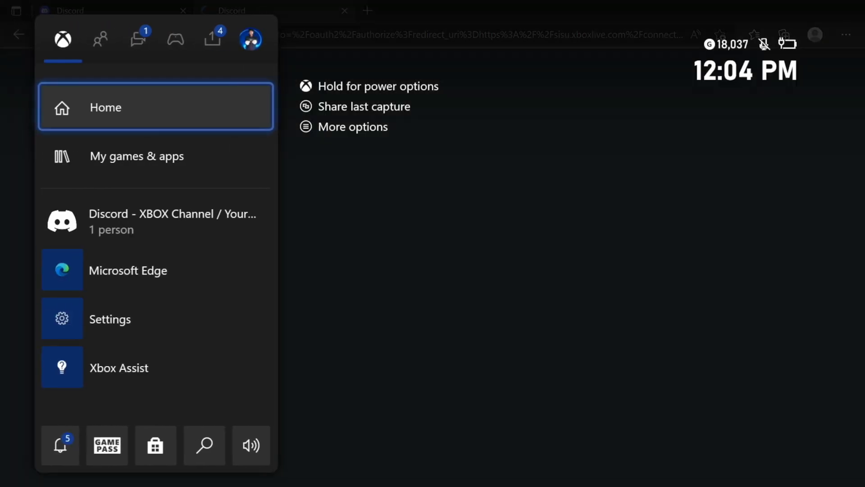
# - Exit the Xbox browser through the guide and return to the home dashboard
pyautogui.press('Escape')
pyautogui.press('super')
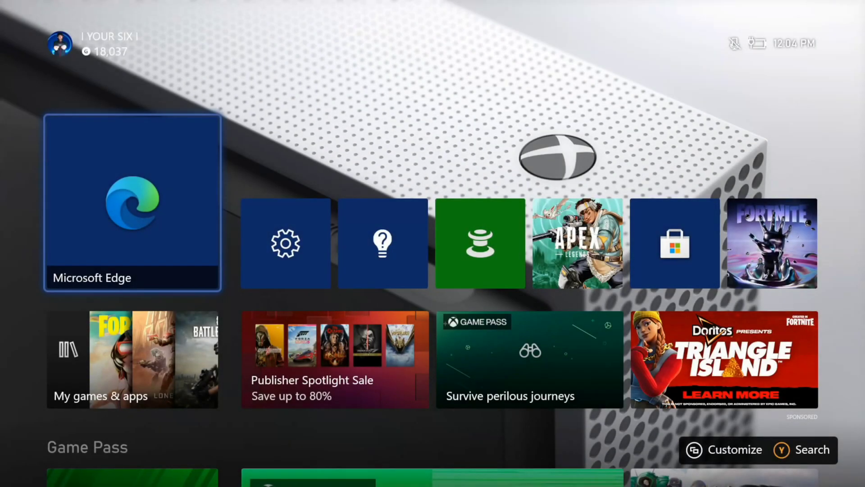